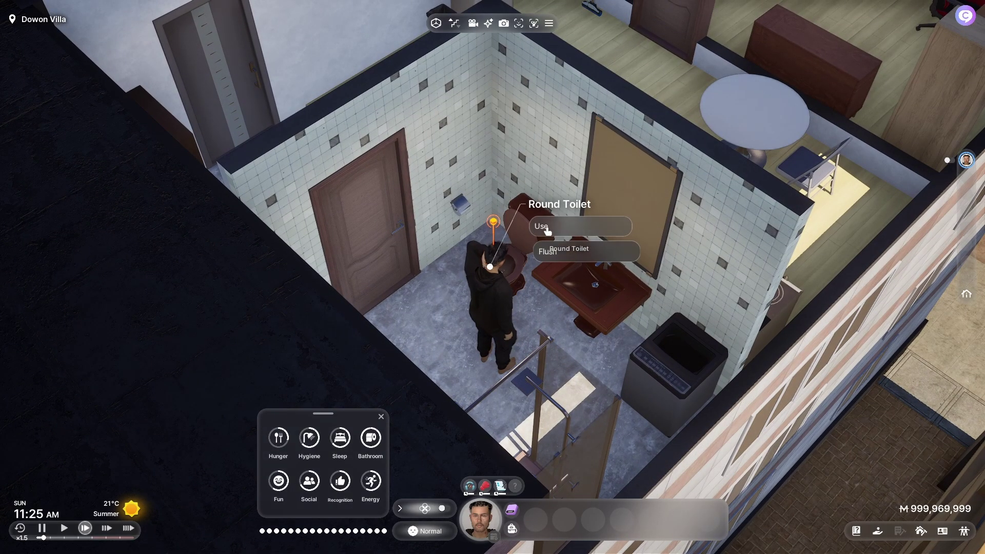
Have the sim use the Round Toilet and turn the camera toward the bathroom door
{"action": "left_click", "coordinate": [543, 228]}
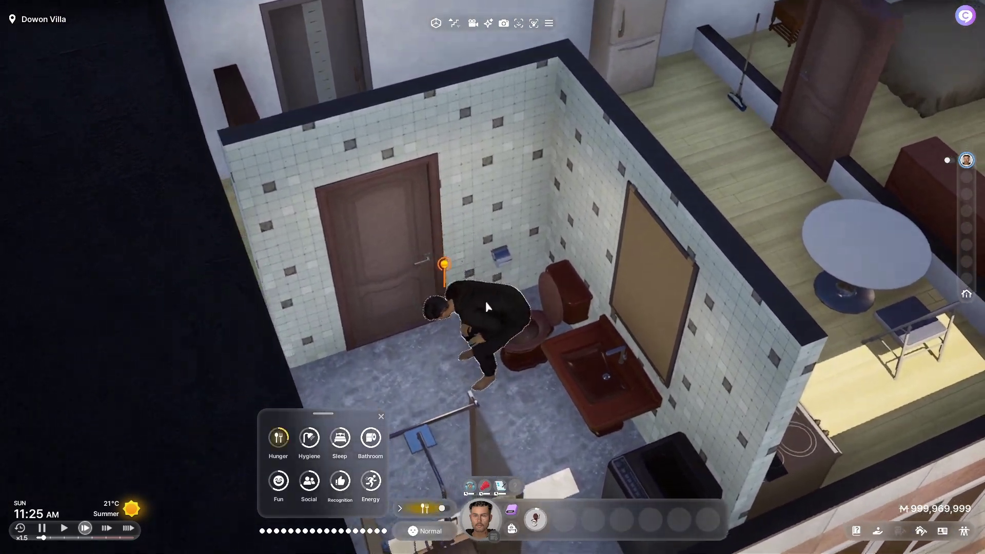
{"action": "scroll", "coordinate": [455, 336], "scroll_direction": "up", "scroll_amount": 3}
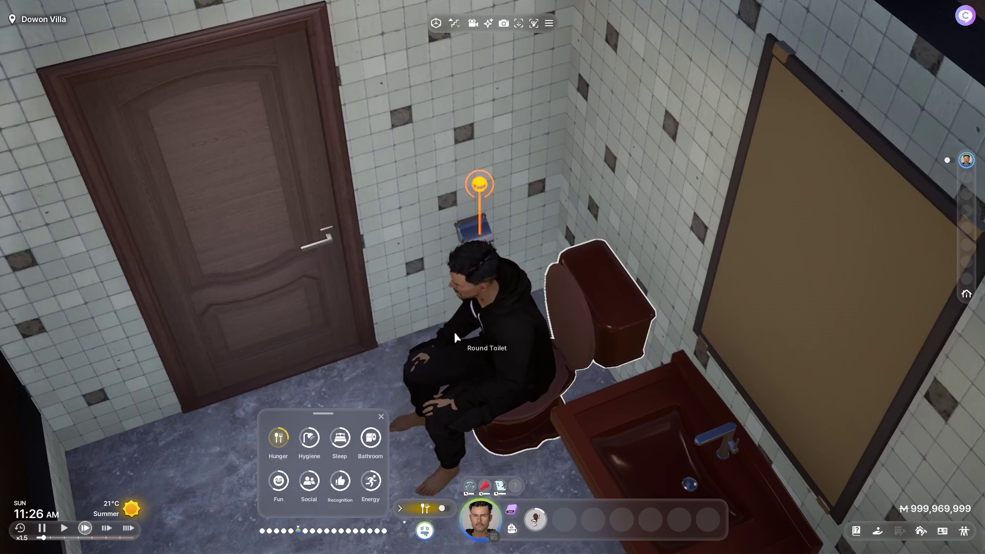
{"action": "scroll", "coordinate": [455, 336], "scroll_direction": "up", "scroll_amount": 2}
{"action": "scroll", "coordinate": [455, 337], "scroll_direction": "down", "scroll_amount": 3}
{"action": "scroll", "coordinate": [455, 336], "scroll_direction": "up", "scroll_amount": 2}
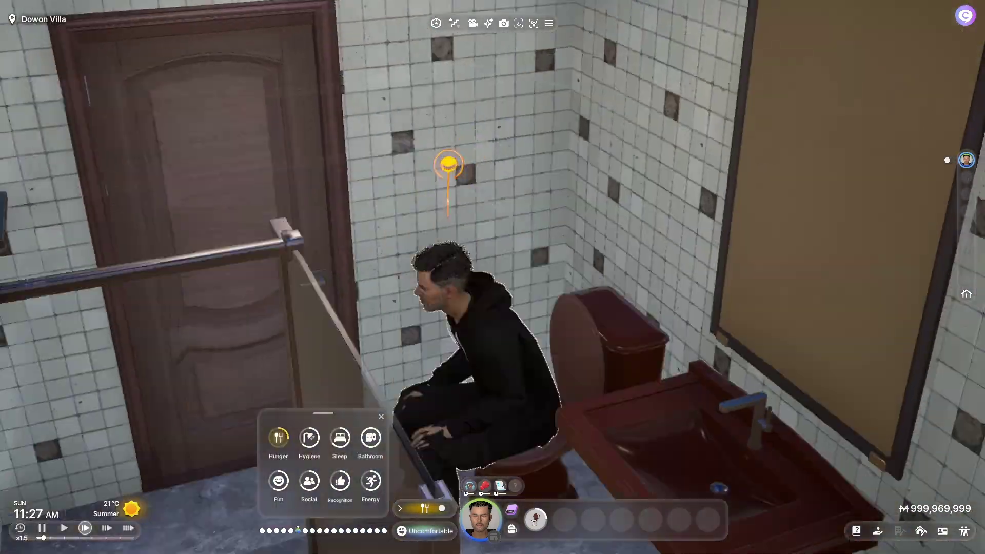
{"action": "key", "text": "e"}
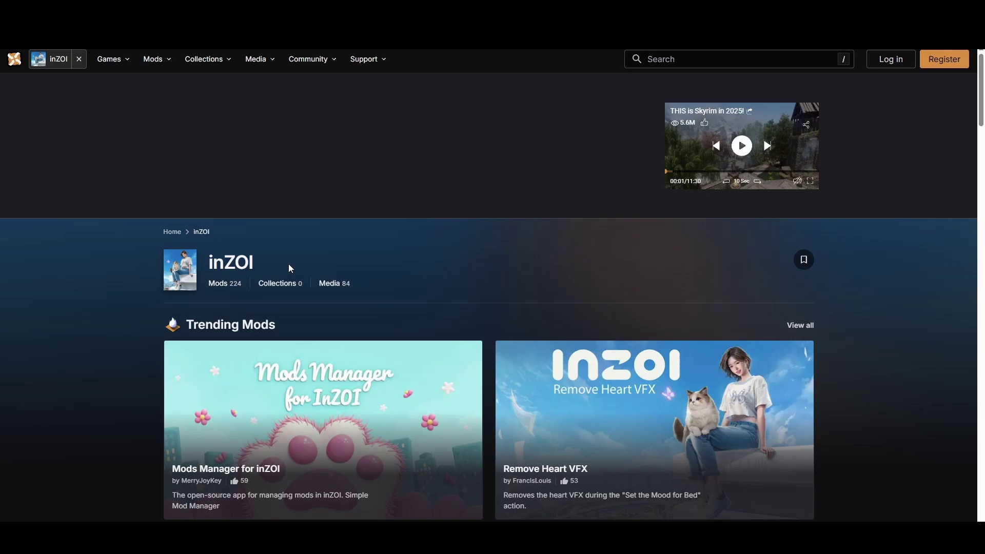
List all inZOI mods on Nexus Mods sorted by Downloads
{"action": "left_click", "coordinate": [218, 284]}
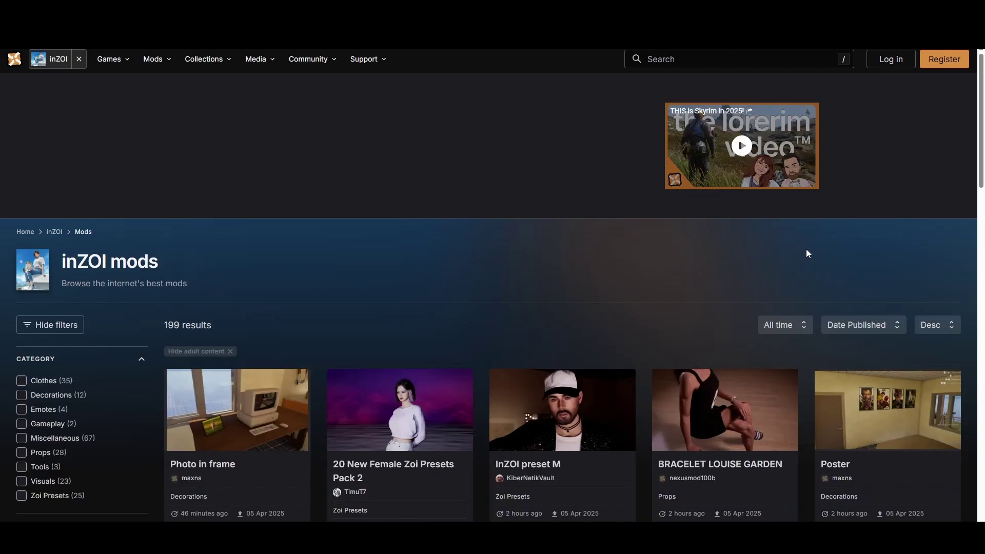
{"action": "left_click", "coordinate": [872, 324]}
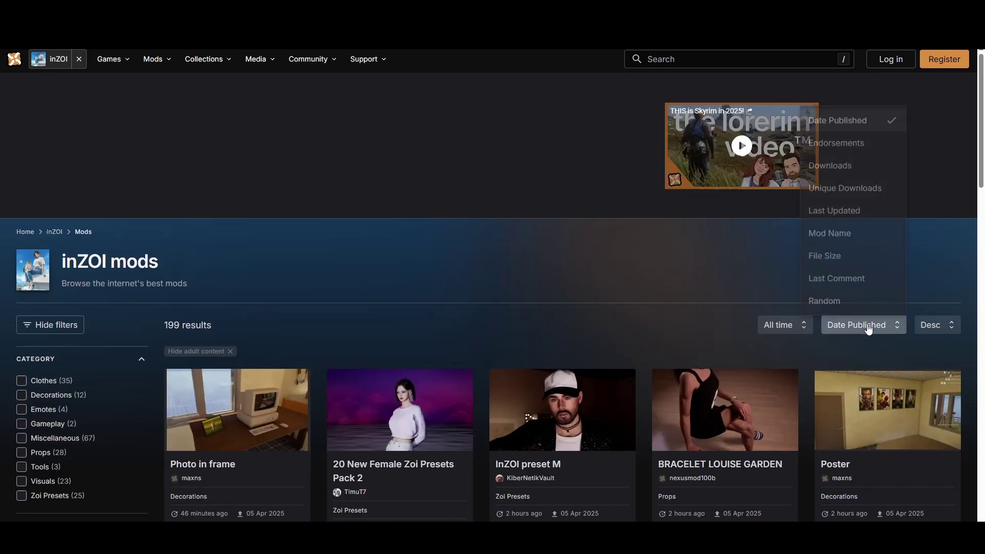
{"action": "left_click", "coordinate": [838, 164]}
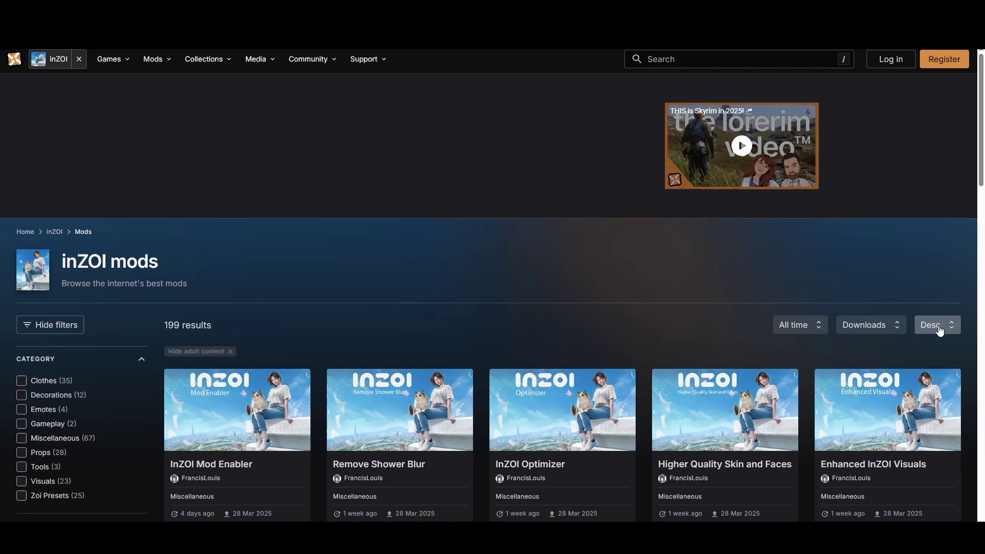
{"action": "scroll", "coordinate": [362, 245], "scroll_direction": "down", "scroll_amount": 1}
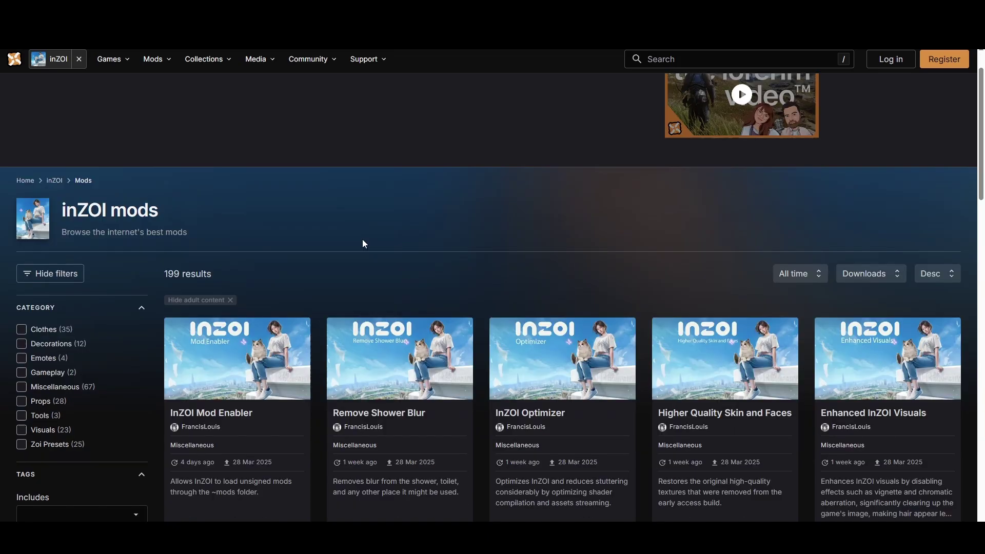
{"action": "scroll", "coordinate": [362, 244], "scroll_direction": "down", "scroll_amount": 1}
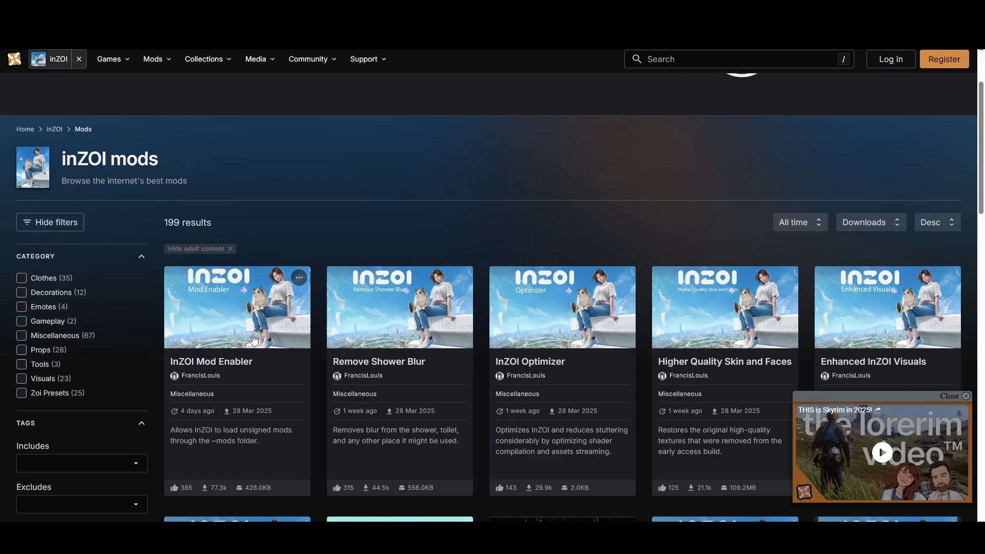
{"action": "mouse_move", "coordinate": [237, 385]}
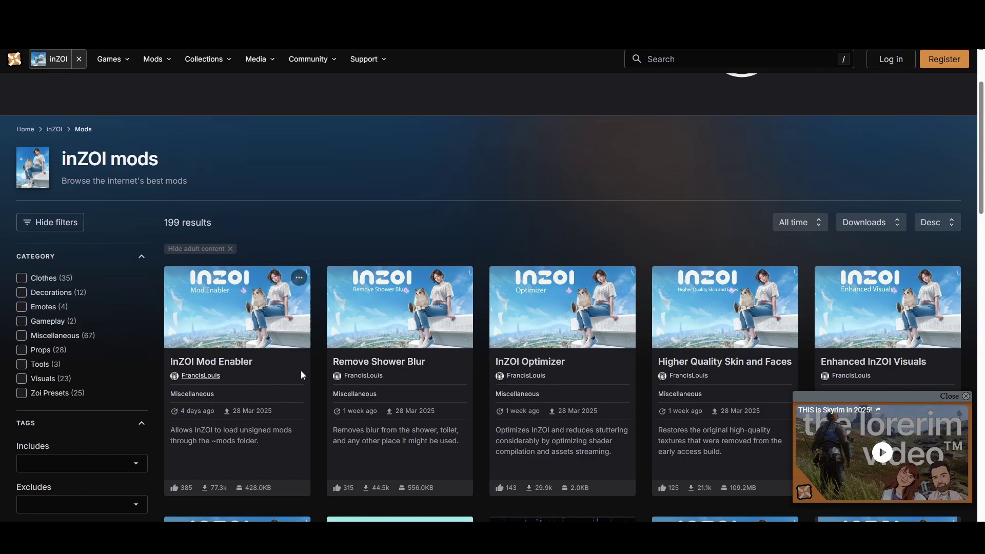
Download the InZOI Mod Enabler archive manually using the free Slow Download option
{"action": "left_click", "coordinate": [225, 367]}
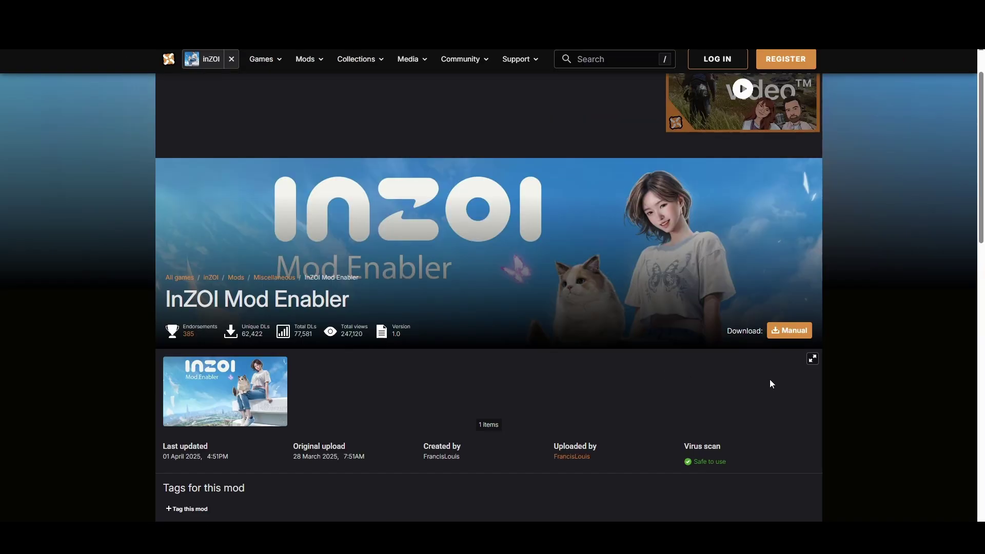
{"action": "left_click", "coordinate": [789, 333]}
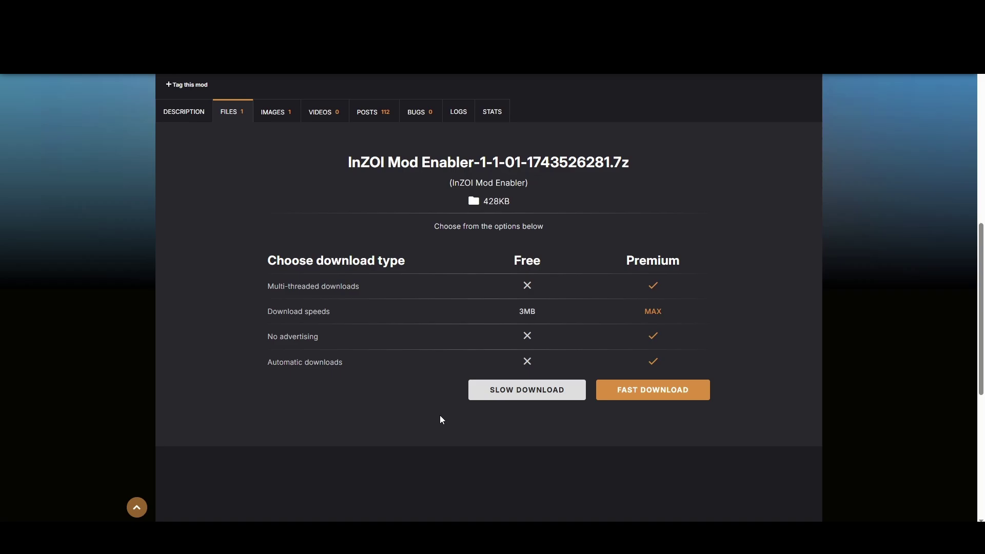
{"action": "left_click", "coordinate": [520, 395]}
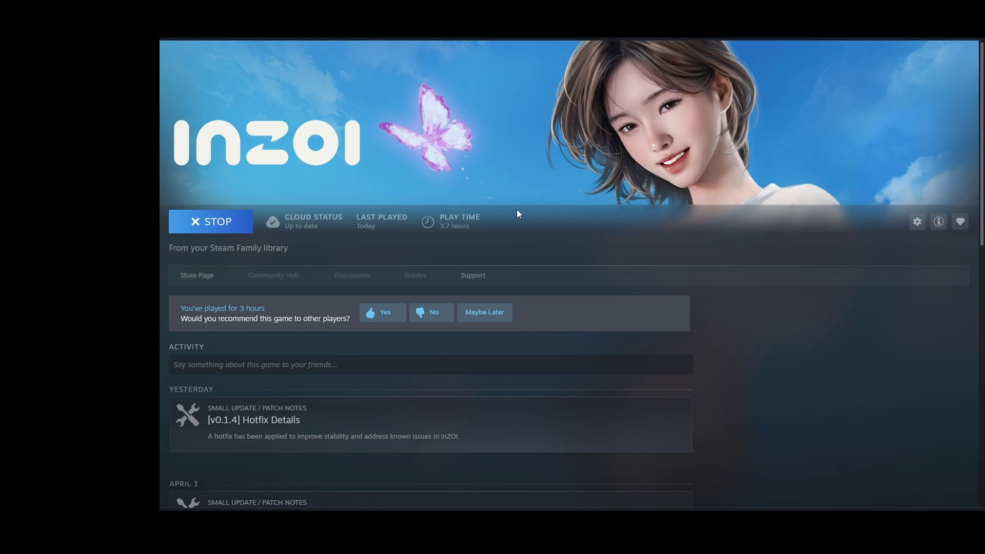
Browse inZOI's local files from its Steam library Manage menu
{"action": "left_click", "coordinate": [916, 223]}
{"action": "mouse_move", "coordinate": [945, 274]}
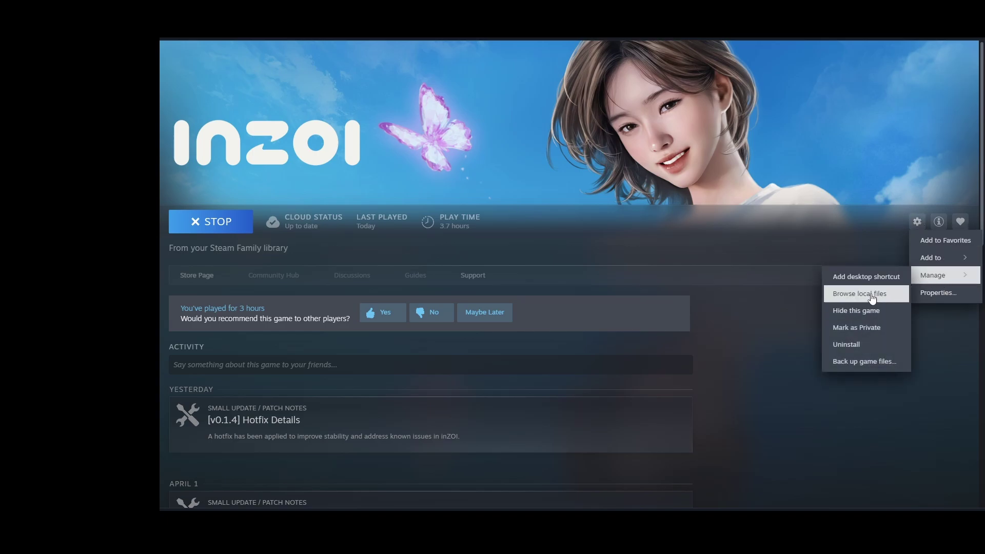
{"action": "left_click", "coordinate": [873, 300]}
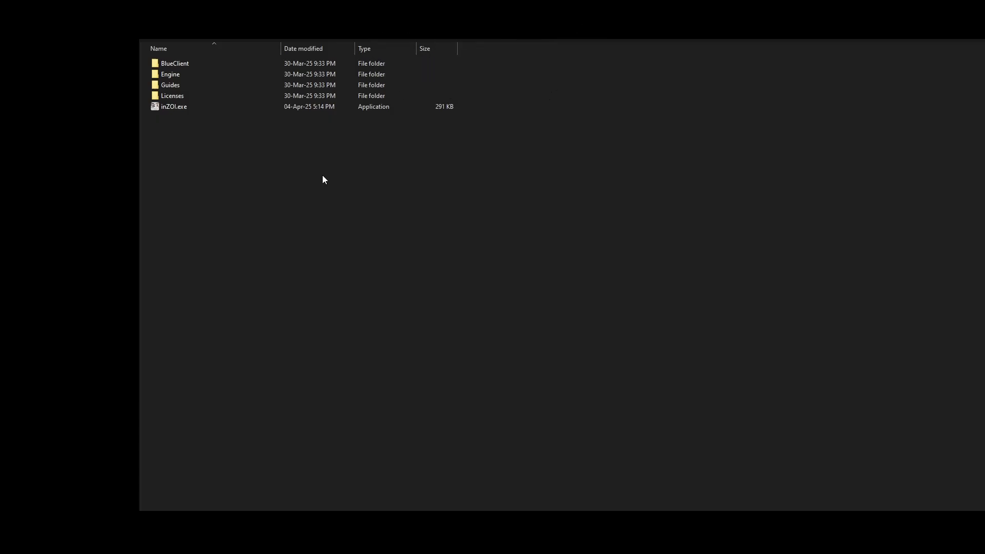
Paste the InZOI Mod Enabler folder into the inZOI install folder and refresh the listing
{"action": "key", "text": "ctrl+v"}
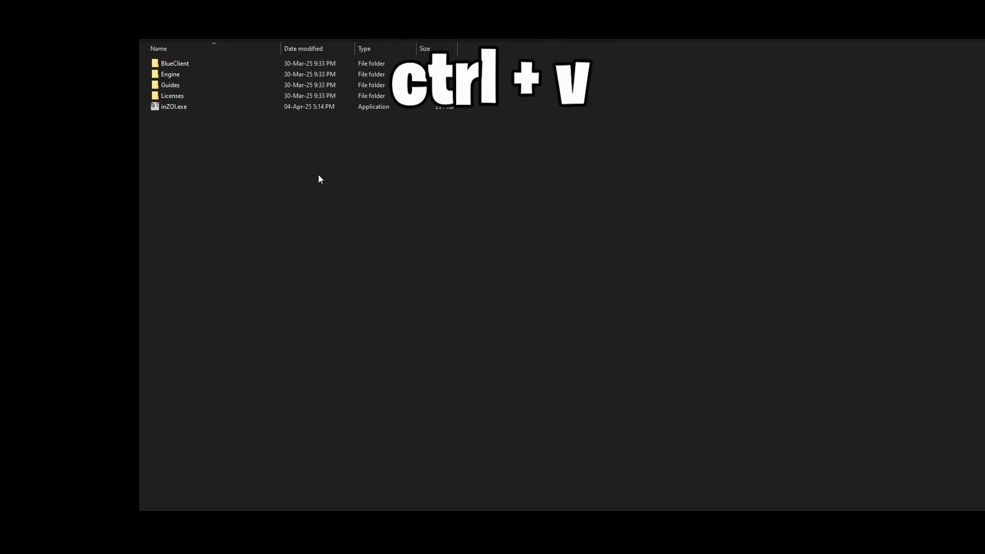
{"action": "right_click", "coordinate": [233, 142]}
{"action": "left_click", "coordinate": [280, 185]}
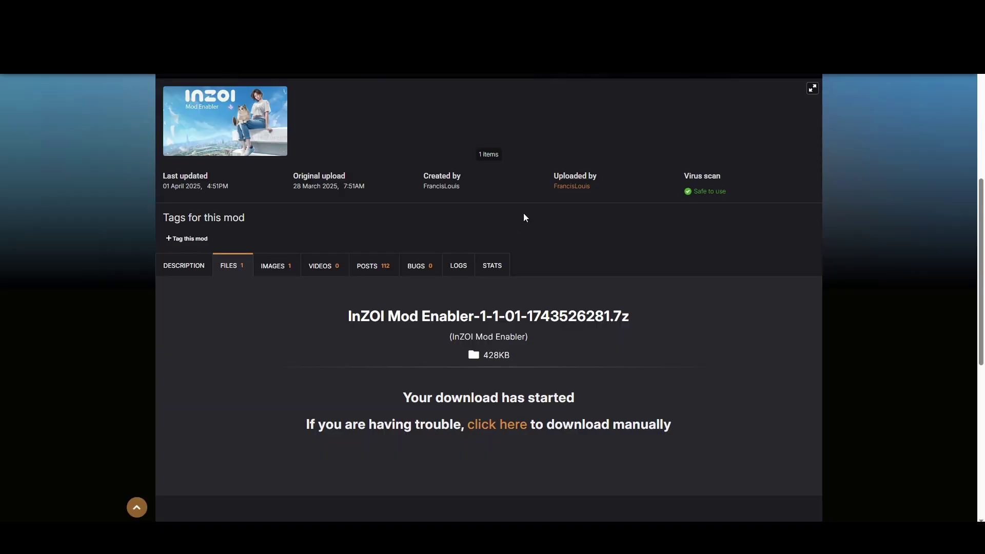
{"action": "scroll", "coordinate": [336, 134], "scroll_direction": "up", "scroll_amount": 4}
Return to the mods list and start a manual download of Remove Shower Blur
{"action": "key", "text": "alt+Left"}
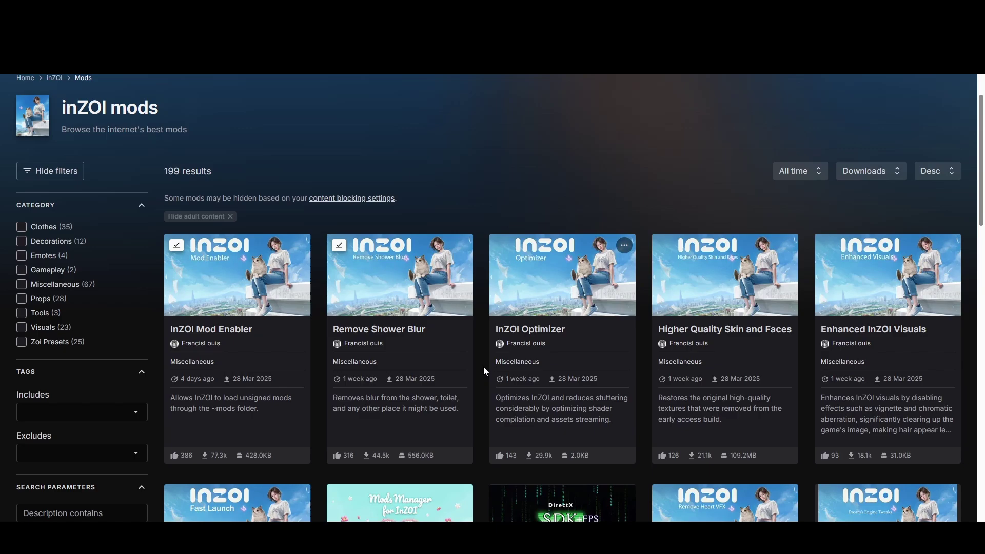
{"action": "left_click", "coordinate": [392, 330]}
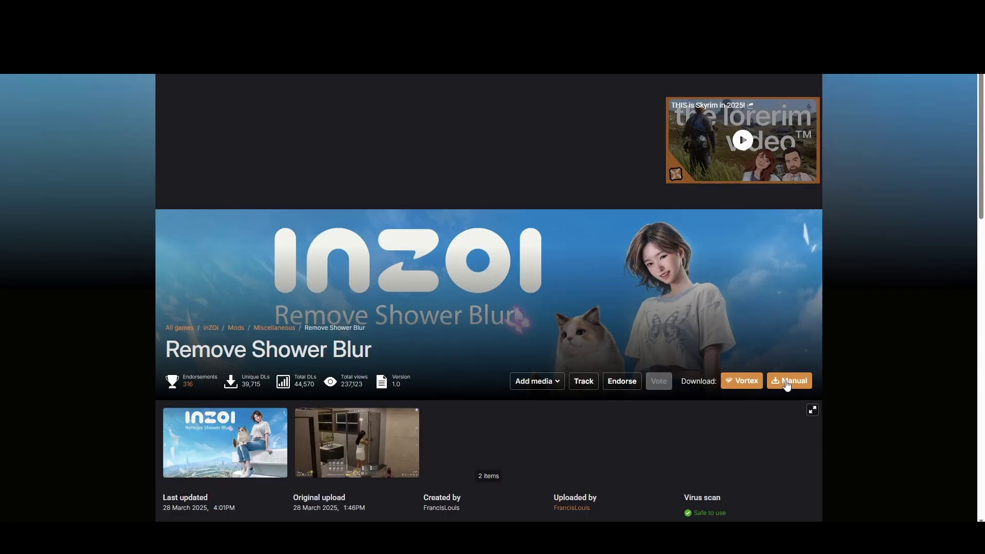
{"action": "left_click", "coordinate": [788, 380]}
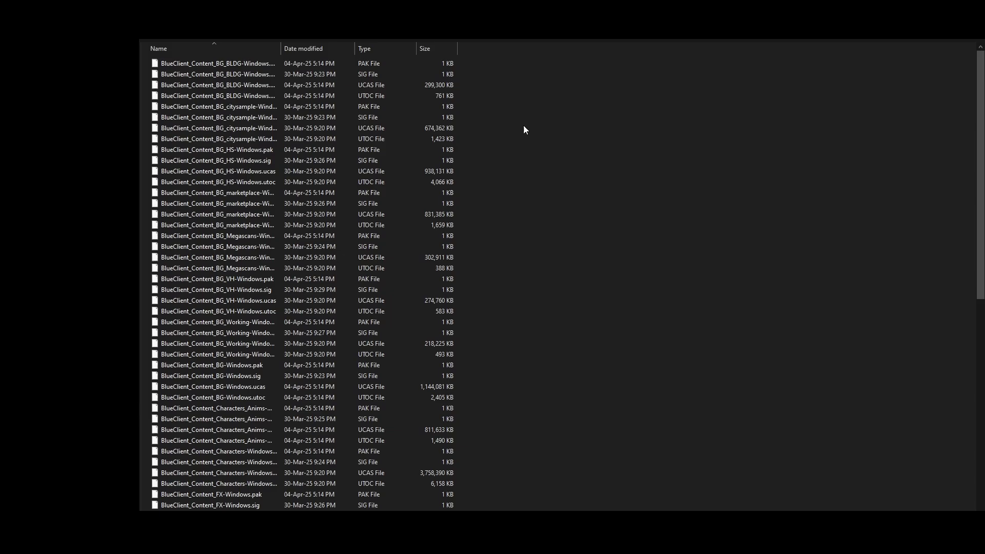
Create a new folder among the BlueClient content files to become ~mods
{"action": "right_click", "coordinate": [524, 126]}
{"action": "mouse_move", "coordinate": [555, 305]}
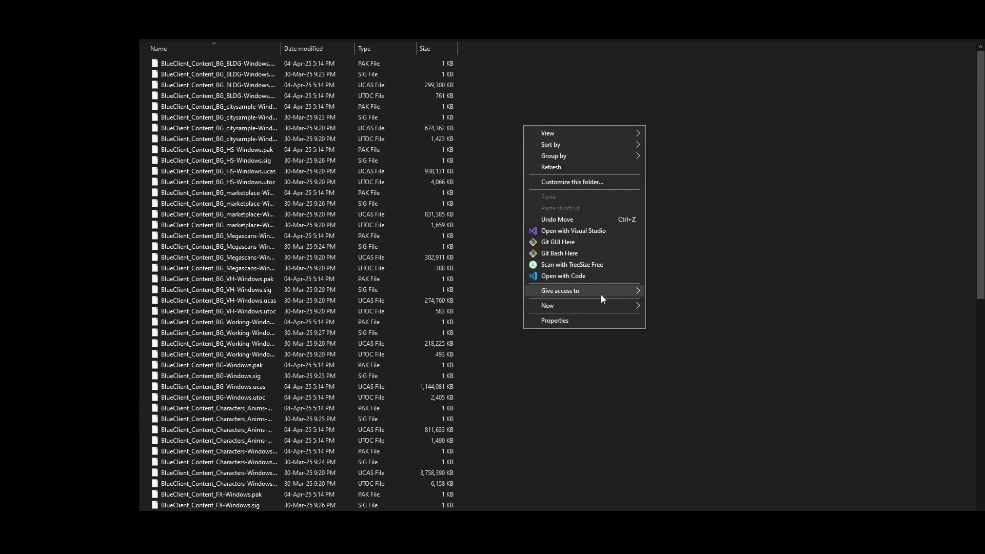
{"action": "left_click", "coordinate": [653, 308]}
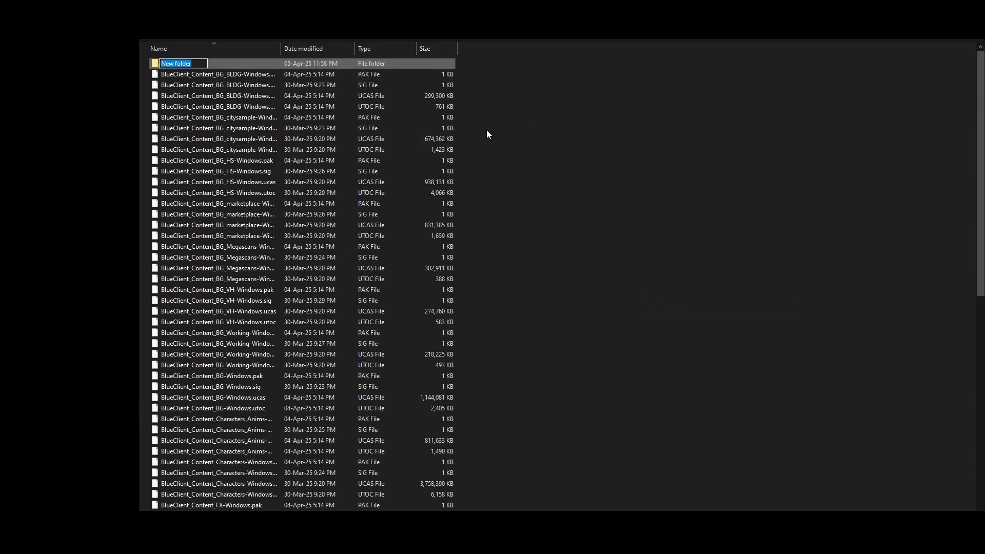
{"action": "type", "text": "~mo"}
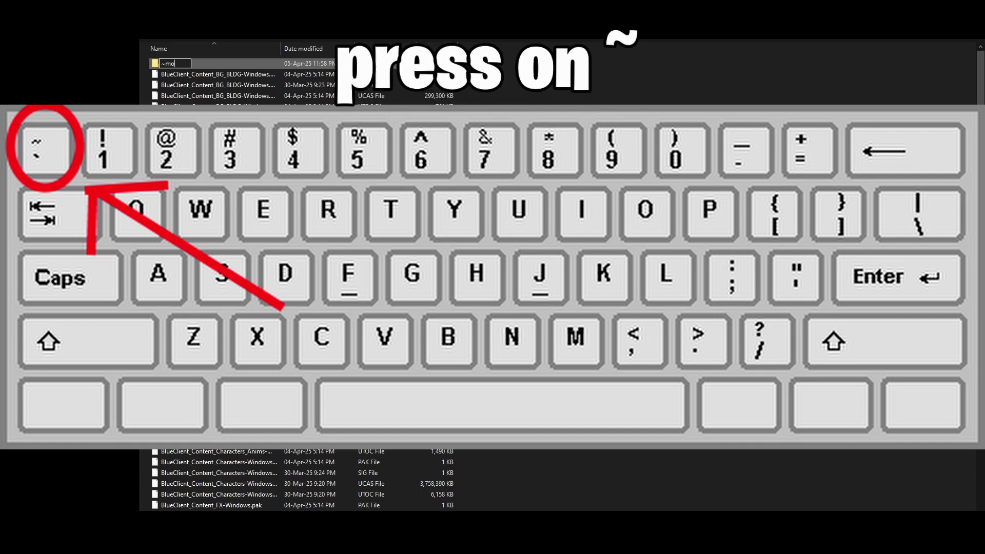
{"action": "type", "text": "ds"}
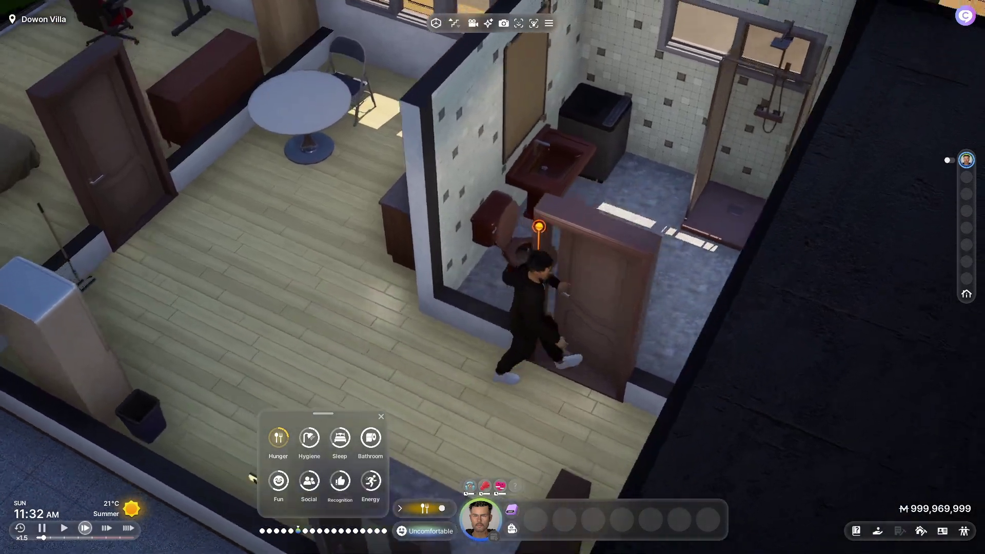
Bring up the bathroom door's and then the Round Toilet's interaction options
{"action": "left_click", "coordinate": [400, 262]}
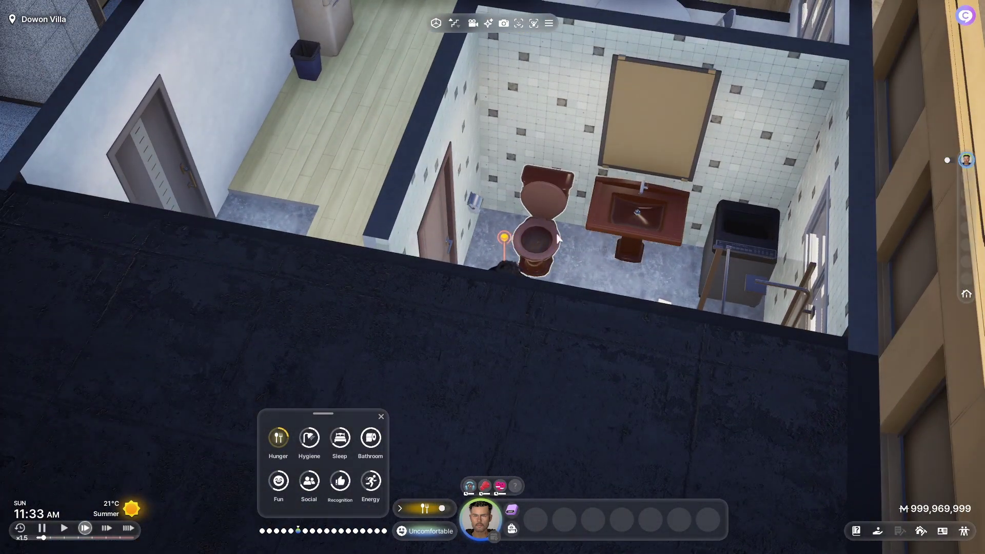
{"action": "left_click", "coordinate": [592, 205]}
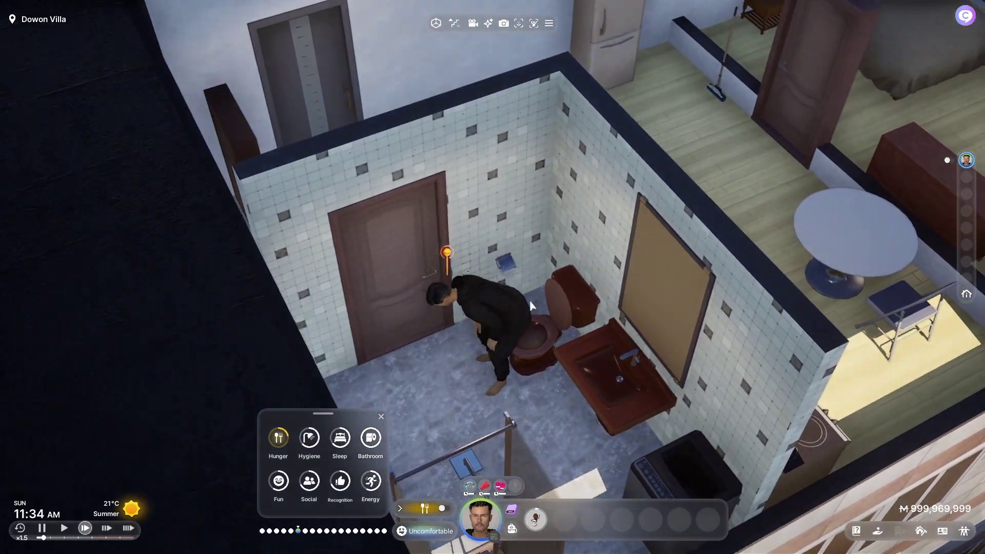
{"action": "scroll", "coordinate": [531, 307], "scroll_direction": "up", "scroll_amount": 5}
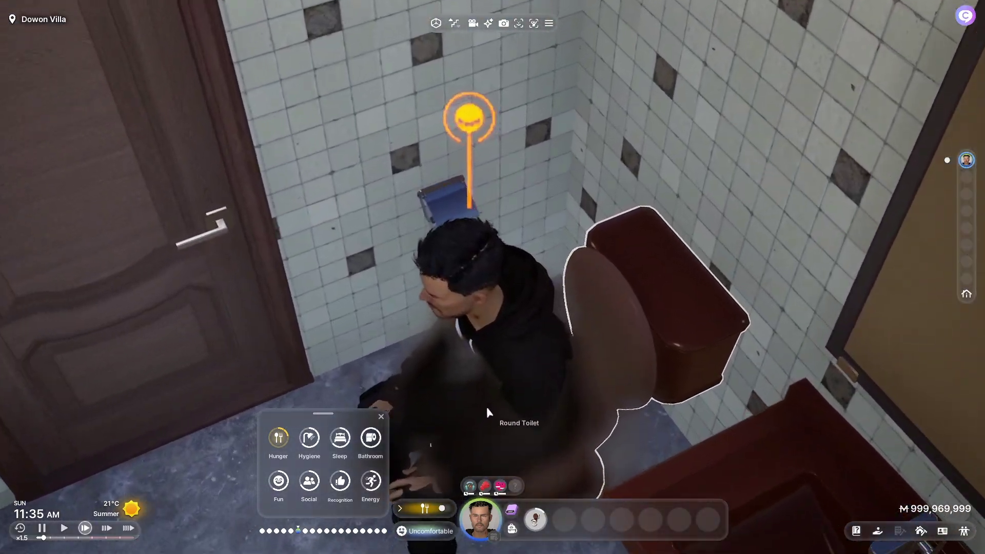
{"action": "scroll", "coordinate": [487, 409], "scroll_direction": "down", "scroll_amount": 3}
{"action": "scroll", "coordinate": [487, 408], "scroll_direction": "down", "scroll_amount": 3}
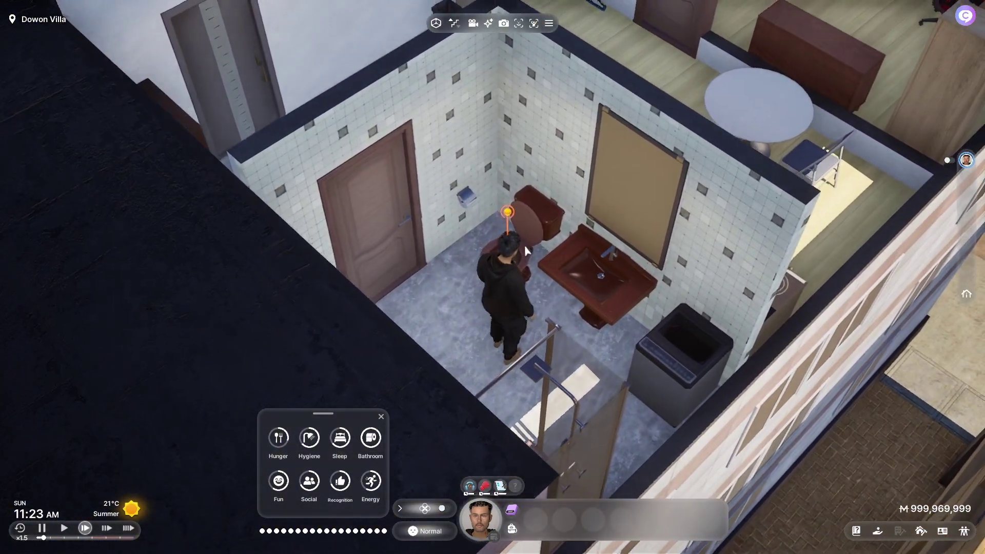
Send the character to use the Round Toilet again from its interaction menu
{"action": "left_click", "coordinate": [529, 252]}
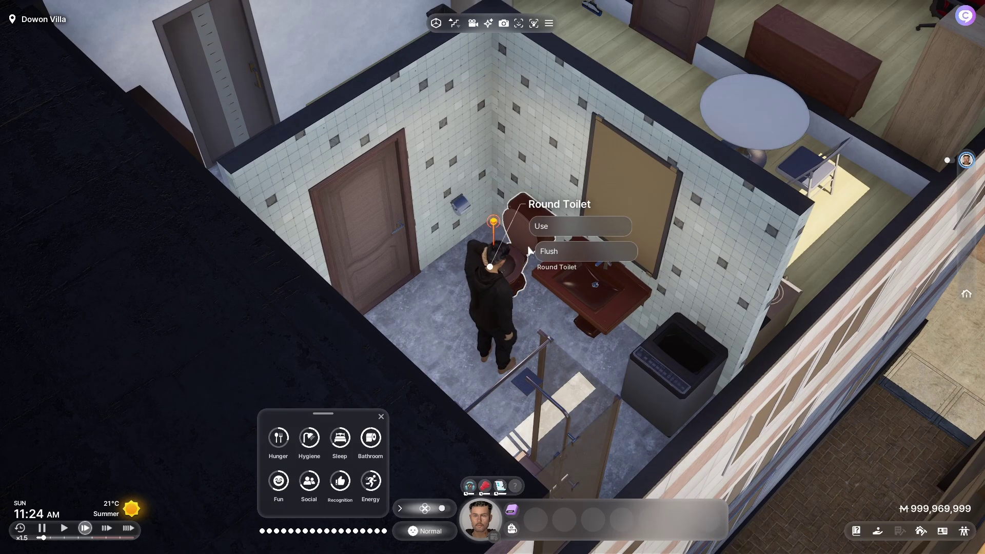
{"action": "left_click", "coordinate": [539, 252]}
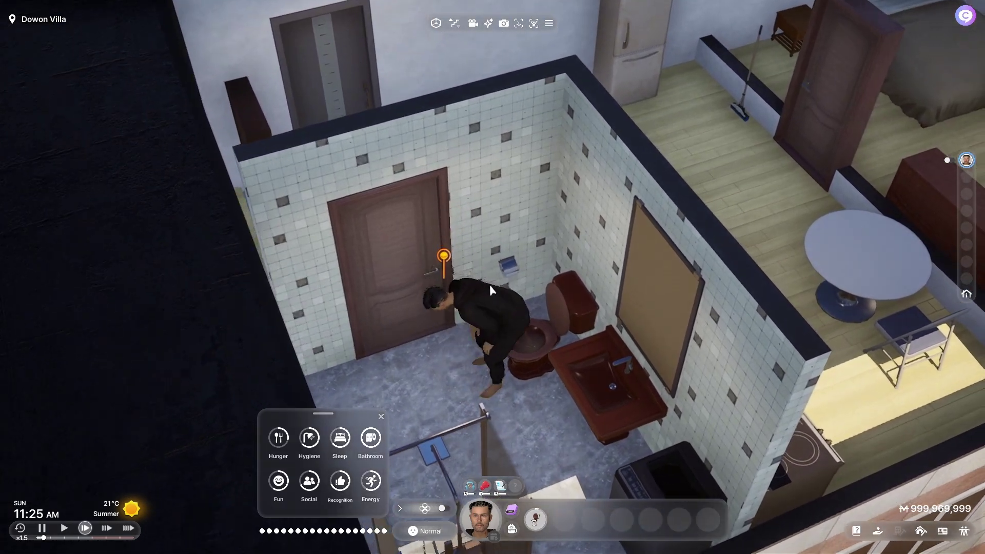
{"action": "scroll", "coordinate": [454, 341], "scroll_direction": "up", "scroll_amount": 5}
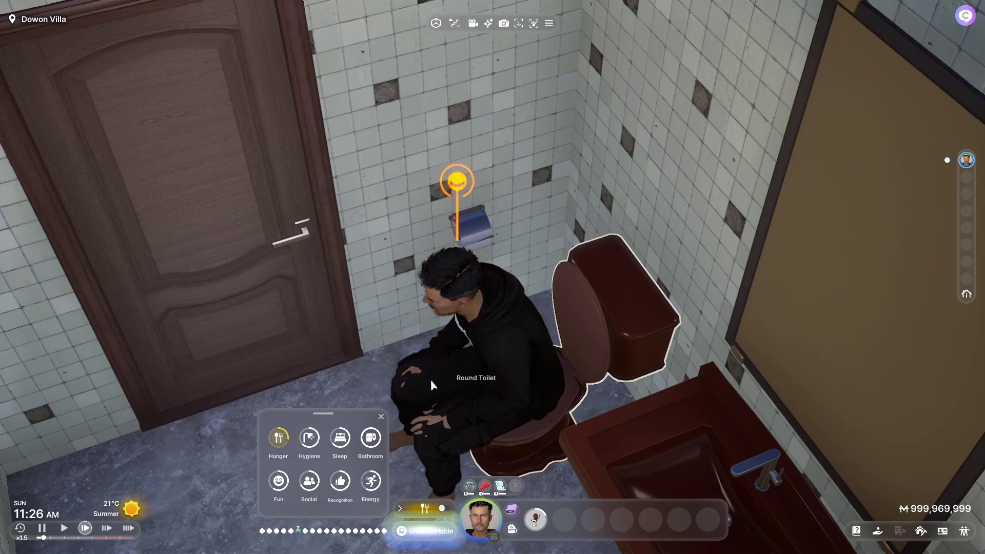
{"action": "scroll", "coordinate": [431, 384], "scroll_direction": "down", "scroll_amount": 3}
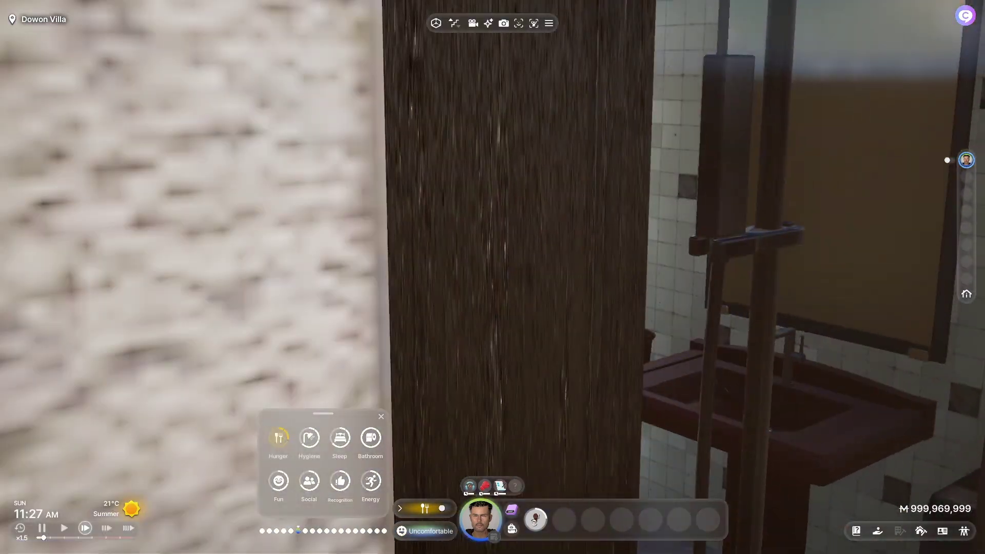
{"action": "scroll", "coordinate": [427, 384], "scroll_direction": "down", "scroll_amount": 3}
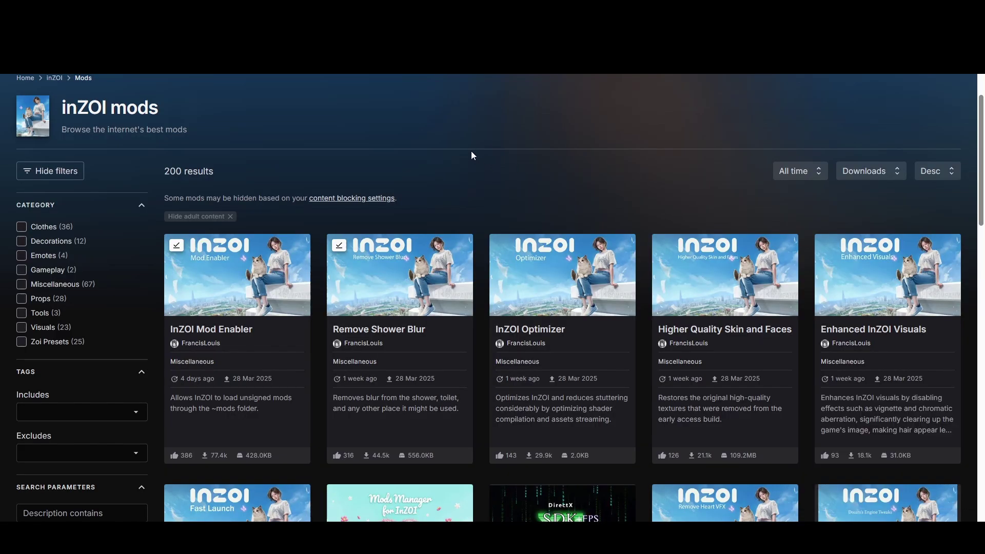
{"action": "scroll", "coordinate": [471, 150], "scroll_direction": "down", "scroll_amount": 1}
{"action": "scroll", "coordinate": [475, 135], "scroll_direction": "up", "scroll_amount": 1}
{"action": "scroll", "coordinate": [285, 346], "scroll_direction": "down", "scroll_amount": 3}
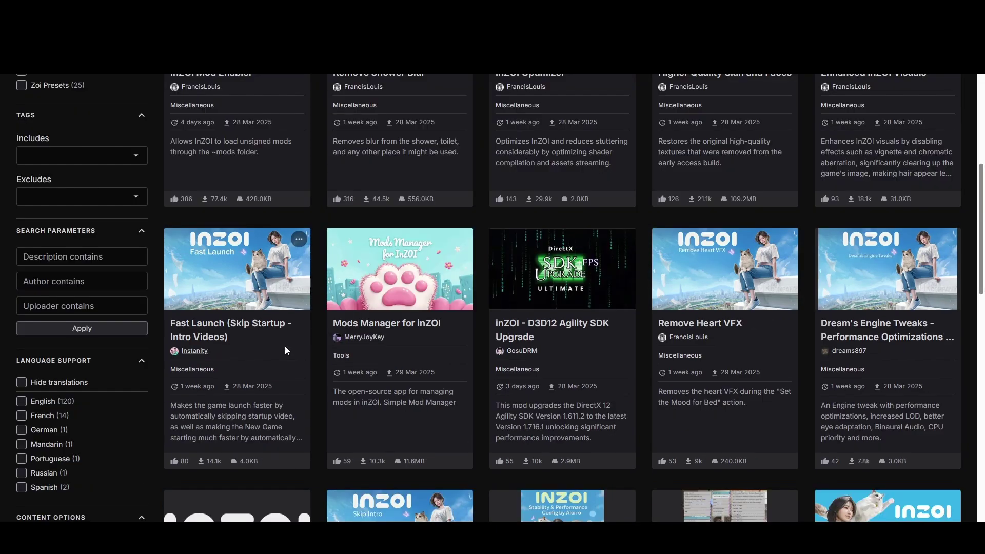
Open the Fast Launch mod page and highlight its installation instruction line
{"action": "left_click", "coordinate": [259, 333]}
{"action": "scroll", "coordinate": [309, 339], "scroll_direction": "down", "scroll_amount": 3}
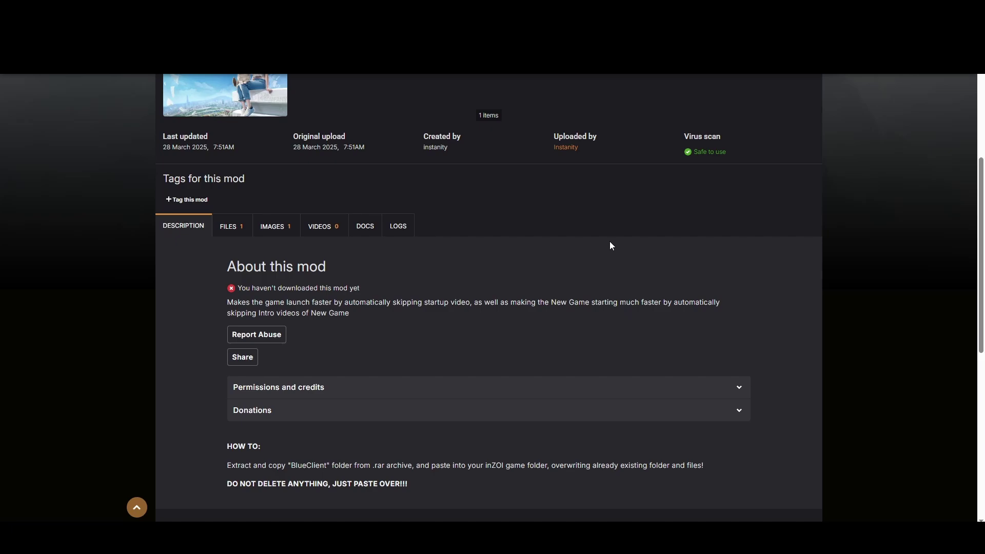
{"action": "scroll", "coordinate": [605, 244], "scroll_direction": "up", "scroll_amount": 2}
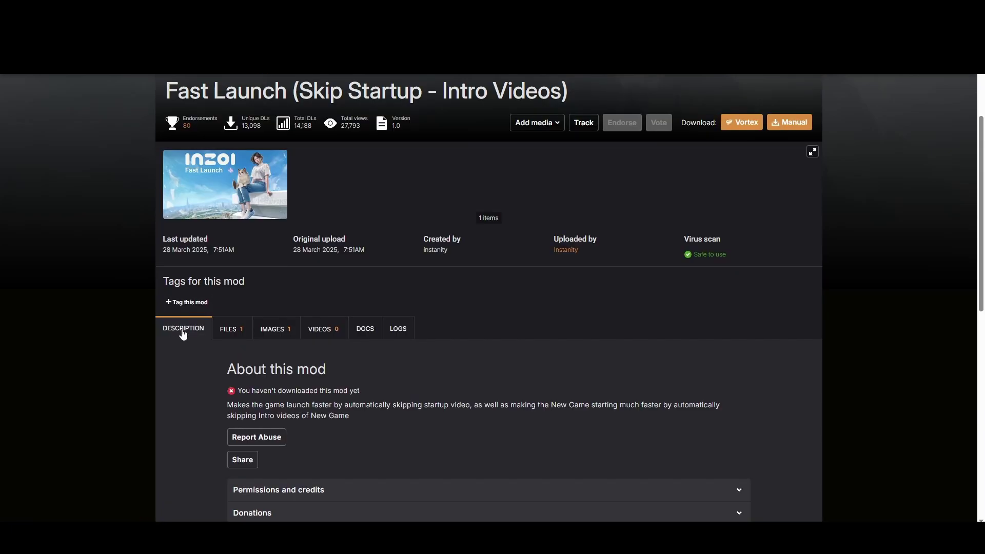
{"action": "scroll", "coordinate": [236, 239], "scroll_direction": "down", "scroll_amount": 3}
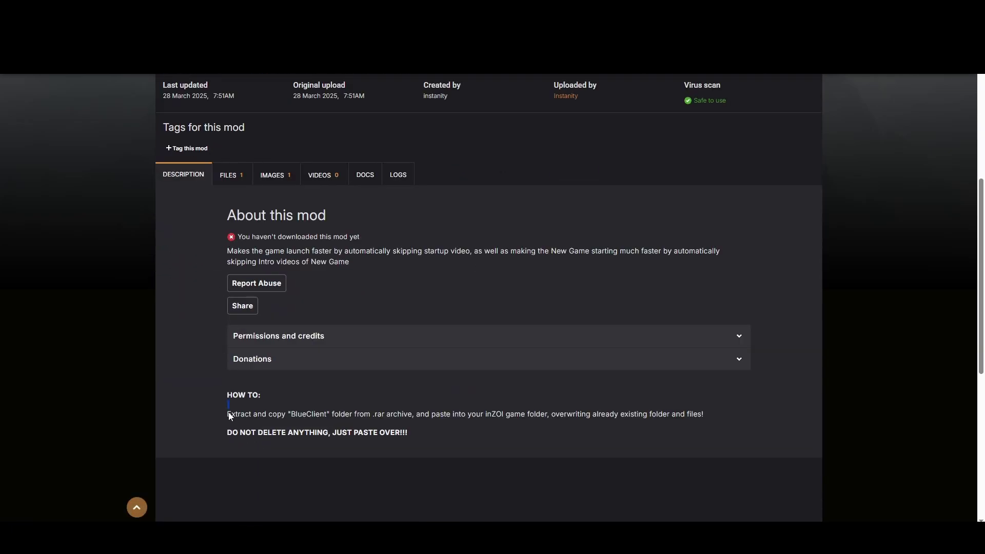
{"action": "left_click_drag", "start_coordinate": [210, 407], "coordinate": [609, 426]}
{"action": "left_click", "coordinate": [717, 408]}
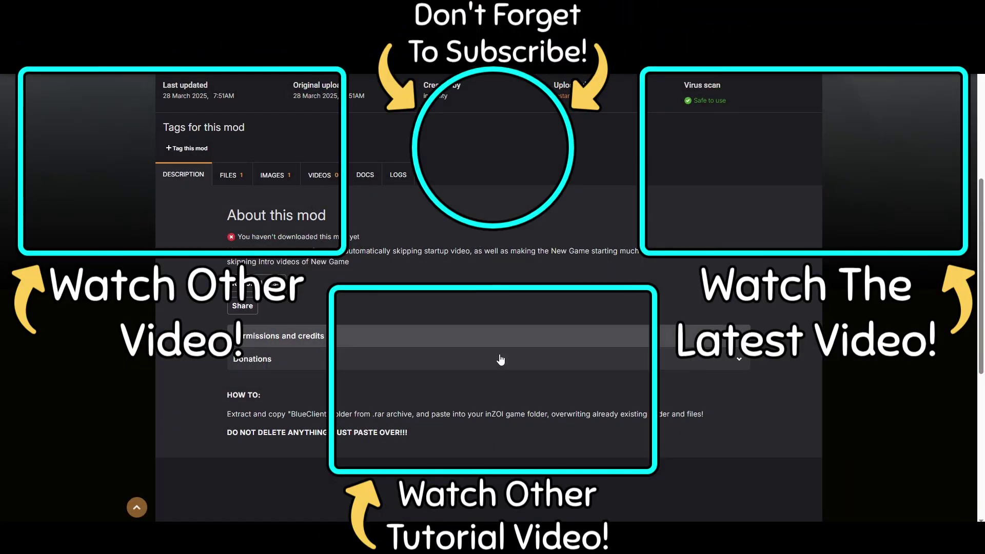